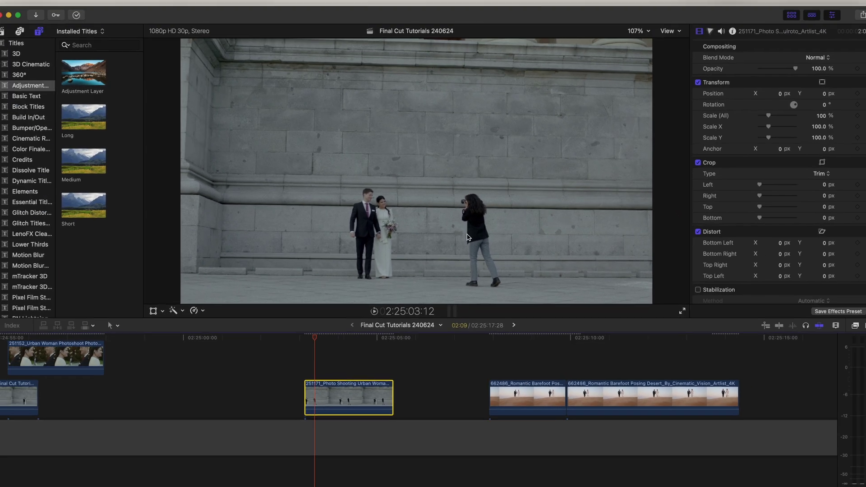
Show the list of automatic enhancements for the urban photo-shoot clip.
scroll(335, 384, down, 2)
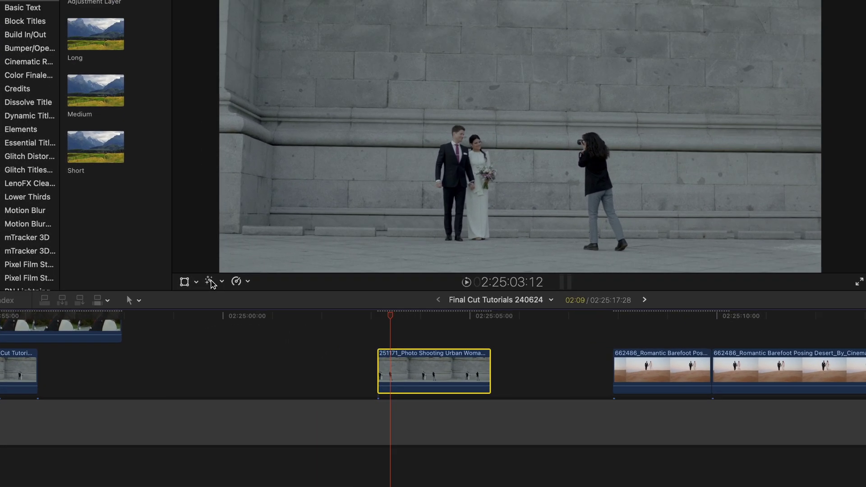
click(185, 309)
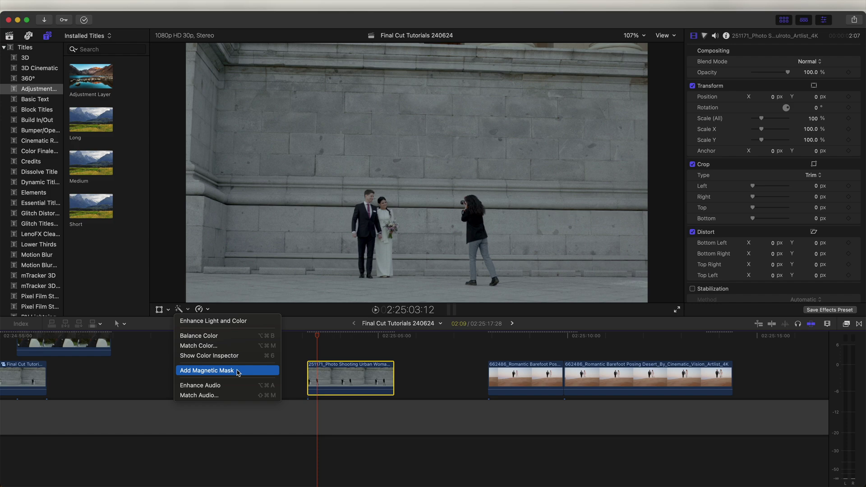
Add a magnetic mask on the photographer, analyze it, then invert it to black her out.
click(239, 372)
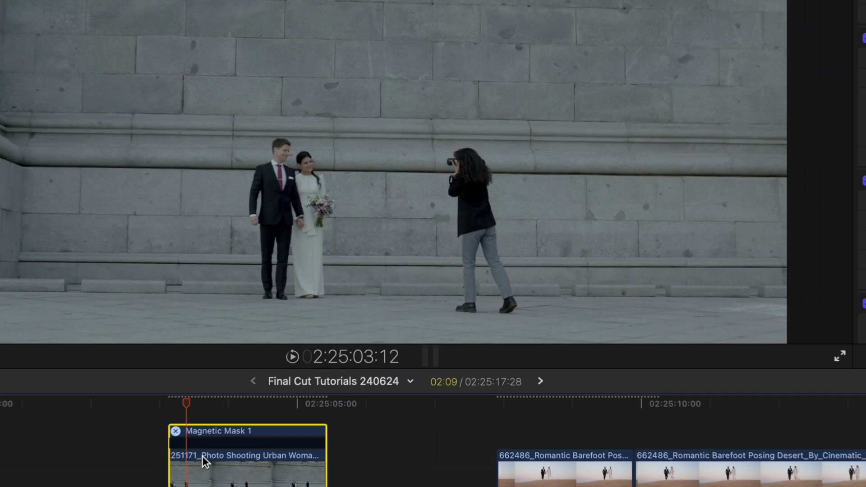
click(470, 179)
click(473, 224)
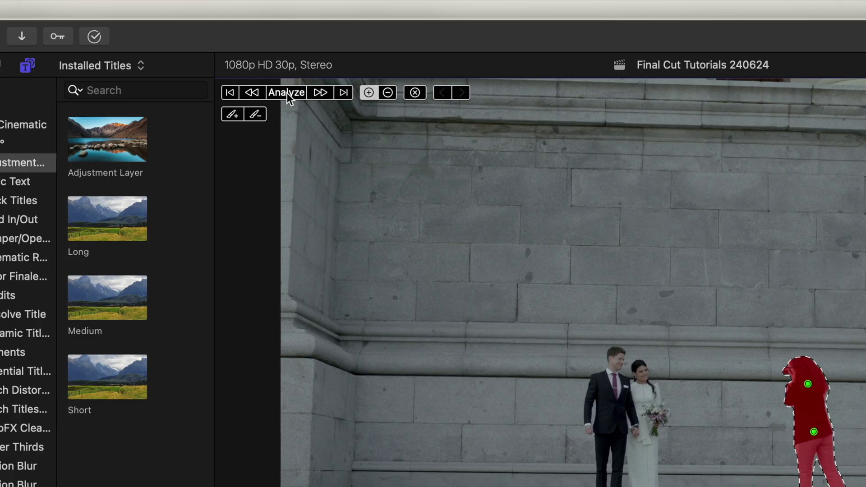
click(286, 93)
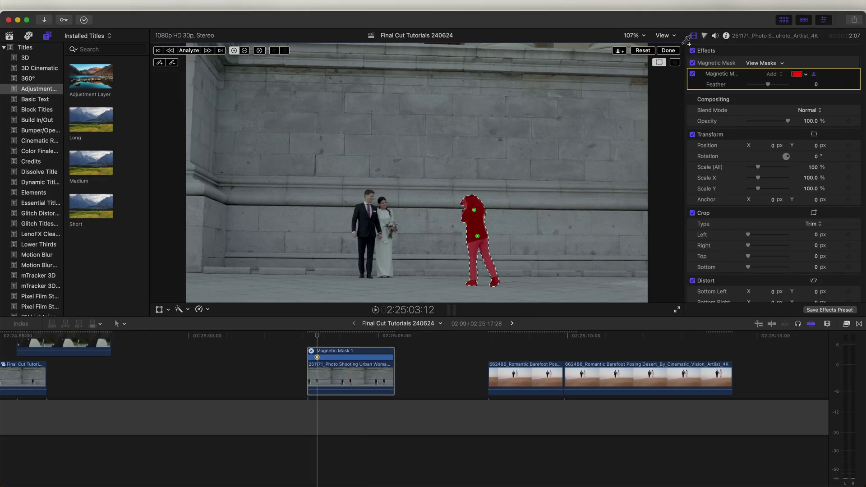
click(669, 51)
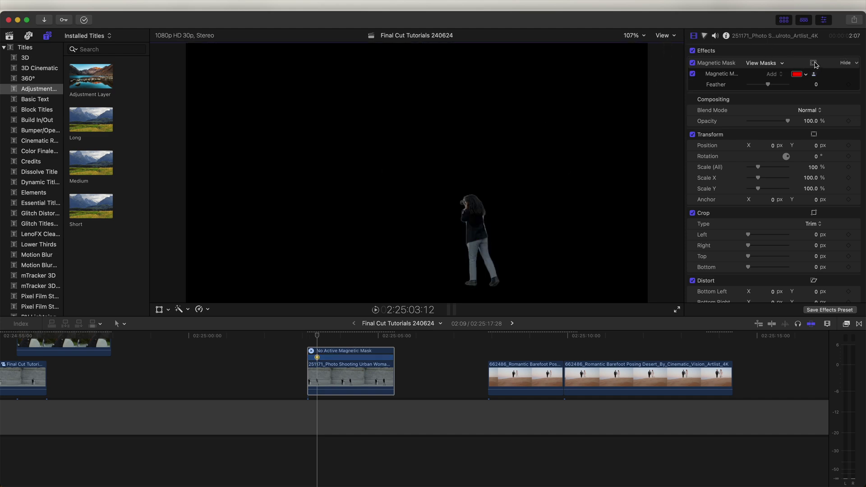
click(814, 63)
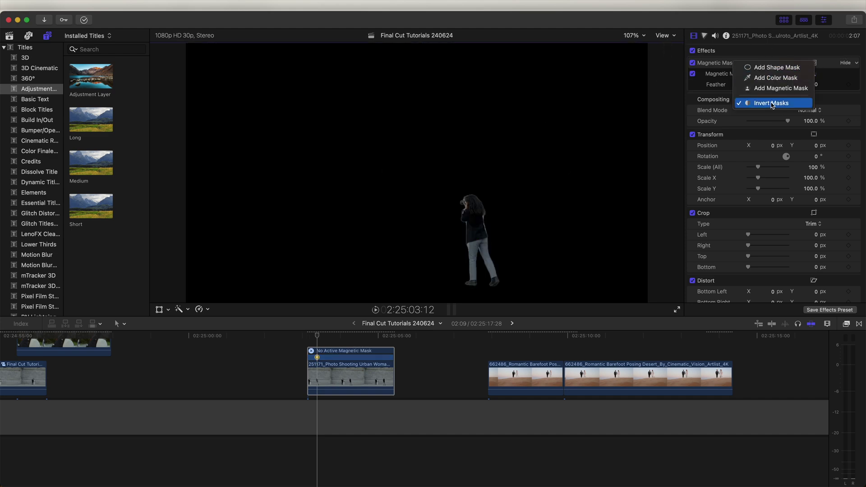
click(772, 104)
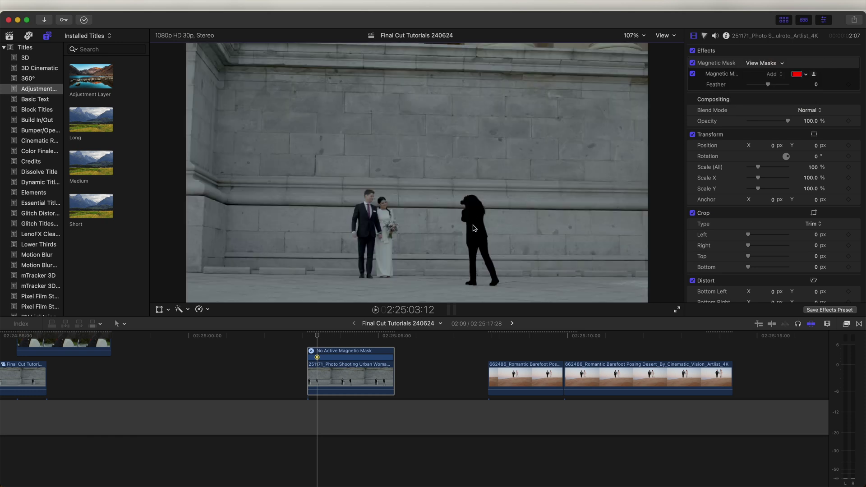
Duplicate the photo-shoot clip onto another track and zoom the timeline in on the stack.
scroll(332, 379, up, 3)
drag(332, 401, 333, 376)
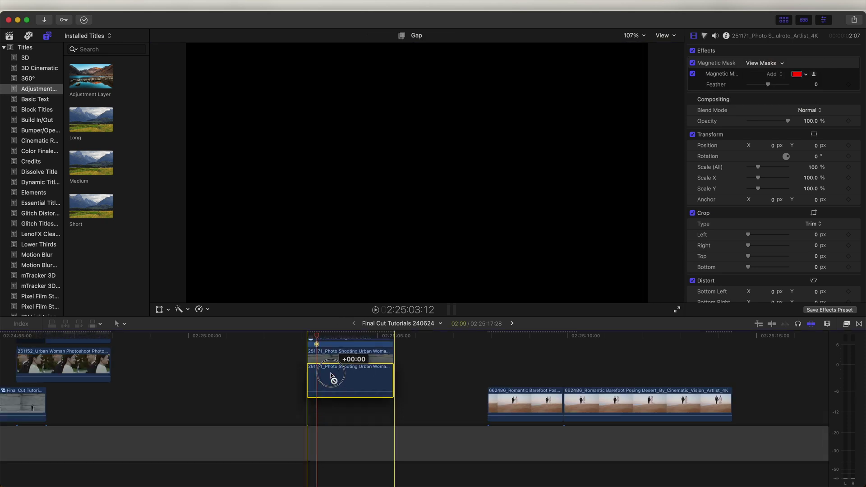
key(super+equal)
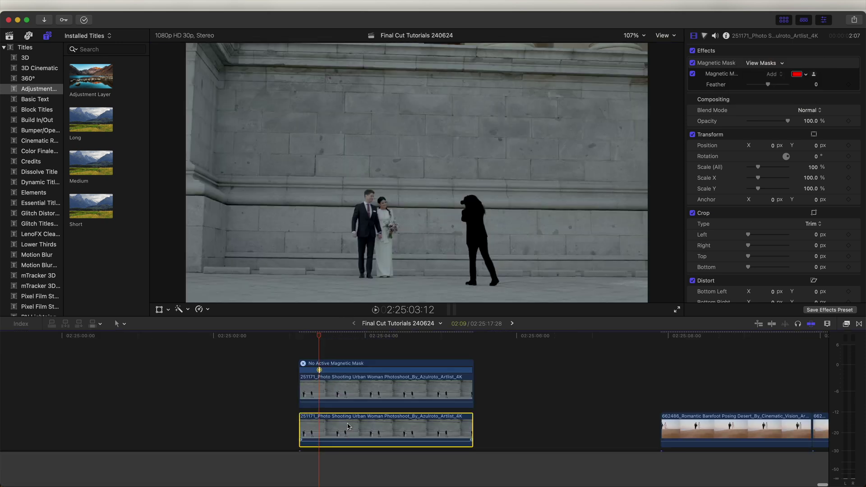
click(359, 336)
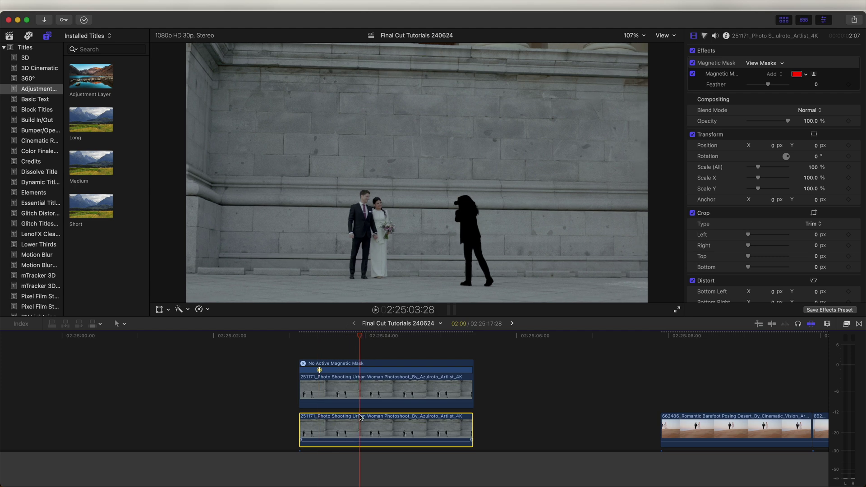
Shift the lower copy's image right so bare wall covers the photographer.
click(159, 310)
drag(417, 173, 452, 174)
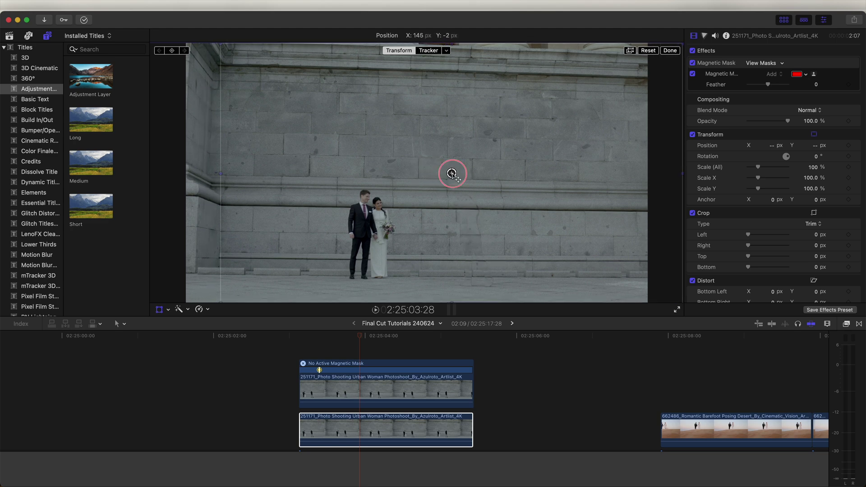
drag(451, 174, 452, 173)
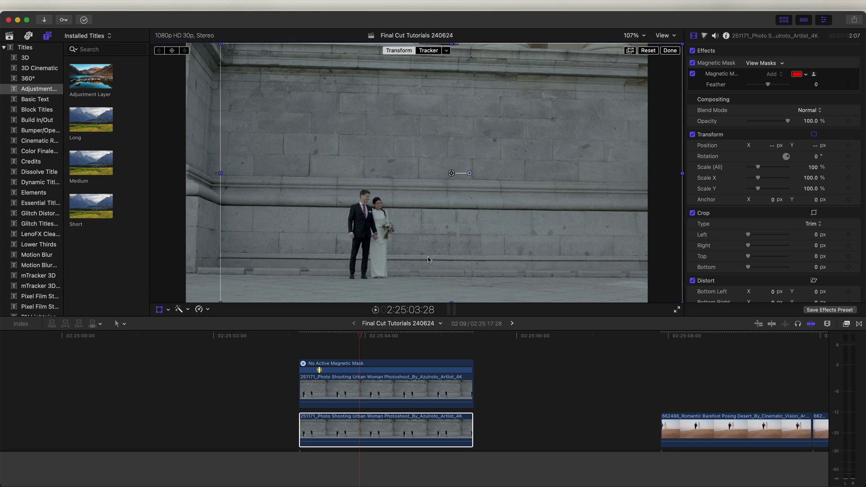
key(Escape)
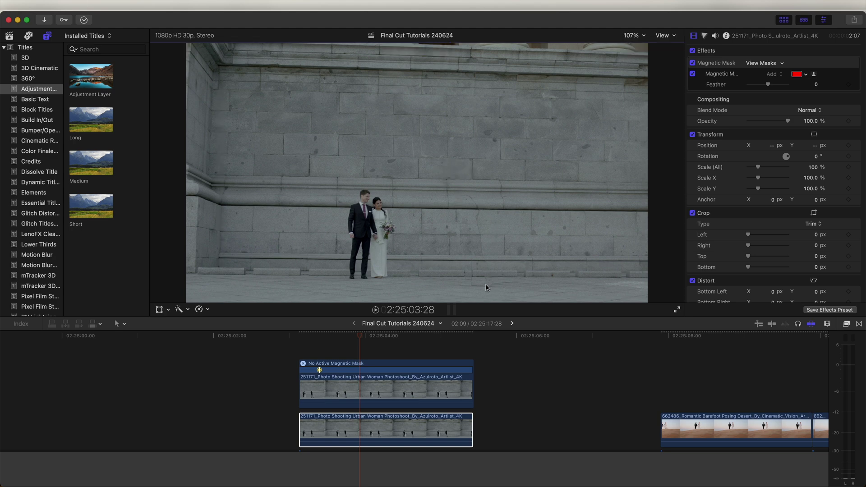
Feather the upper clip's photographer mask, then play back the patched shot from the lower clip.
click(362, 381)
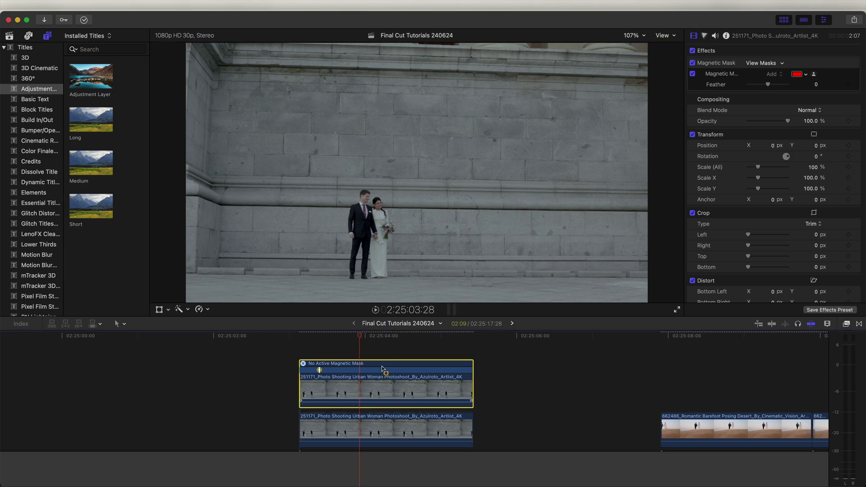
mouse_move(769, 87)
mouse_down()
mouse_move(779, 85)
mouse_move(747, 88)
mouse_move(782, 90)
mouse_move(764, 85)
mouse_up()
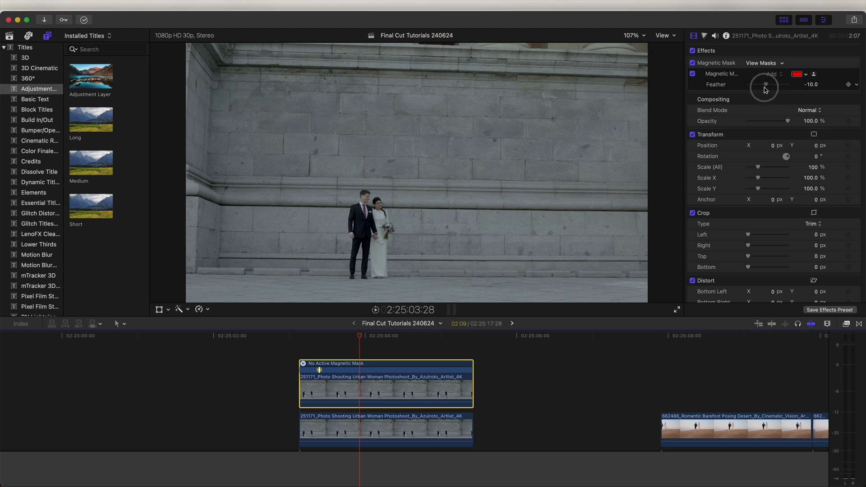
click(325, 429)
click(314, 335)
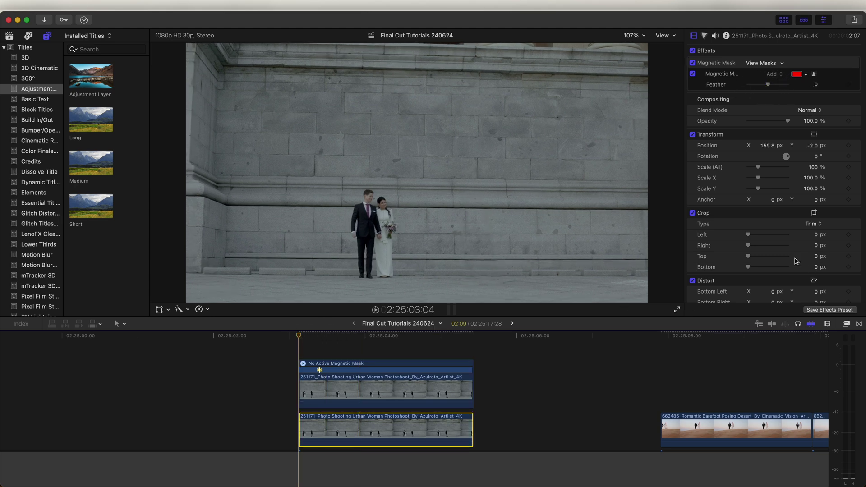
key(space)
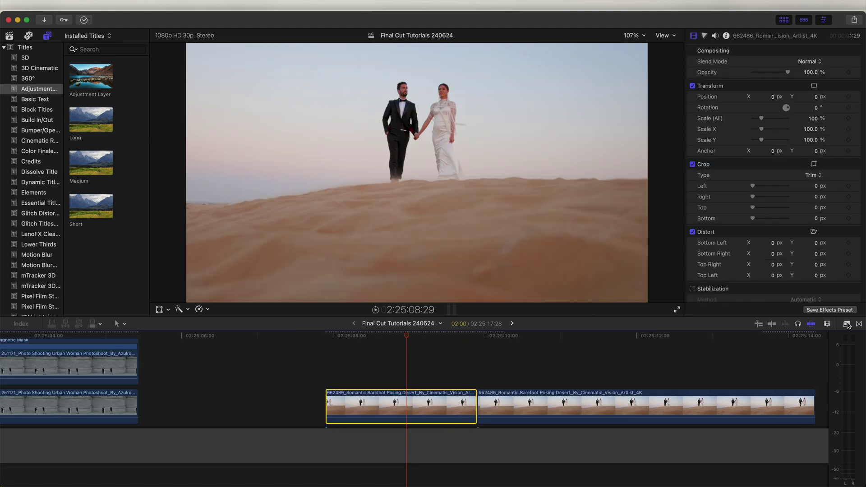
Preview the RN Effects Expansion Pack's Object Removal effect on the desert couple clip.
click(847, 325)
scroll(662, 418, down, 3)
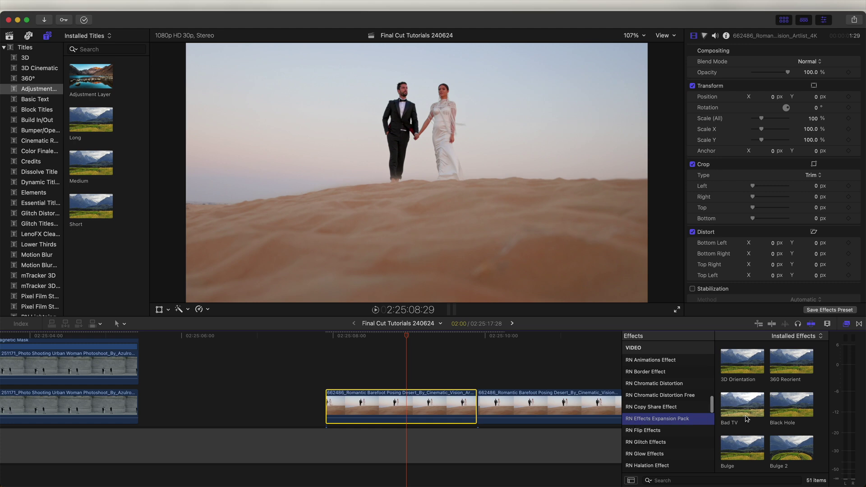
scroll(747, 419, down, 10)
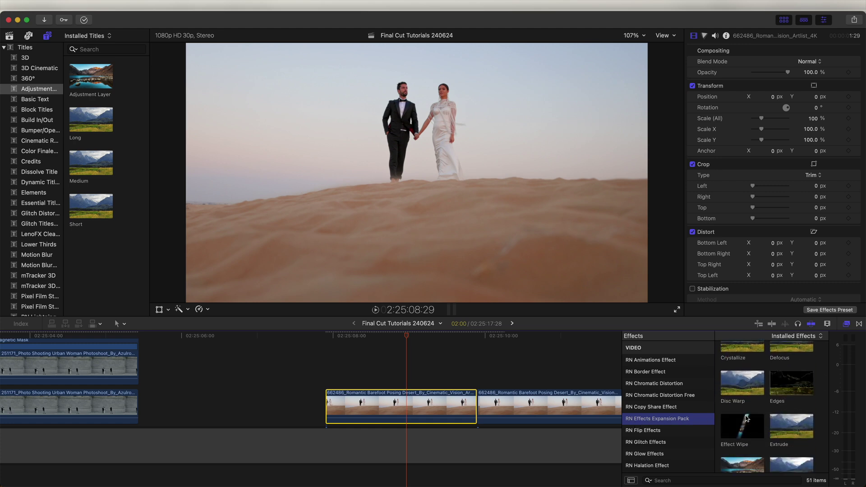
scroll(747, 419, down, 15)
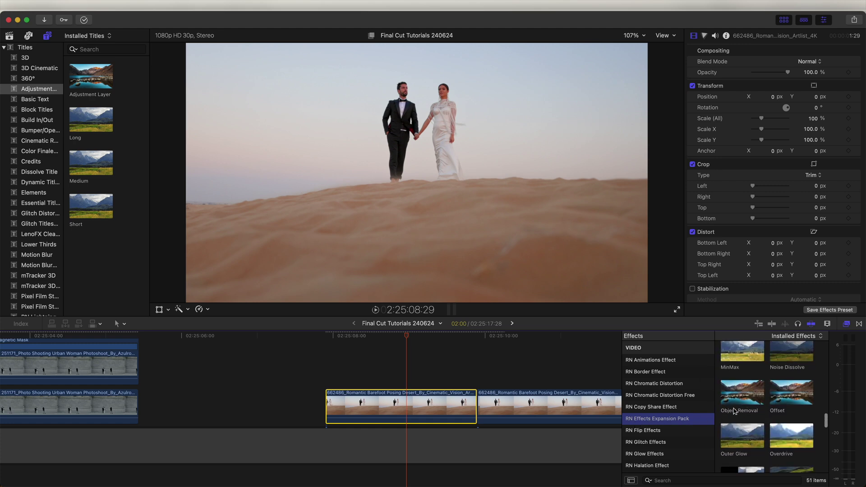
click(740, 396)
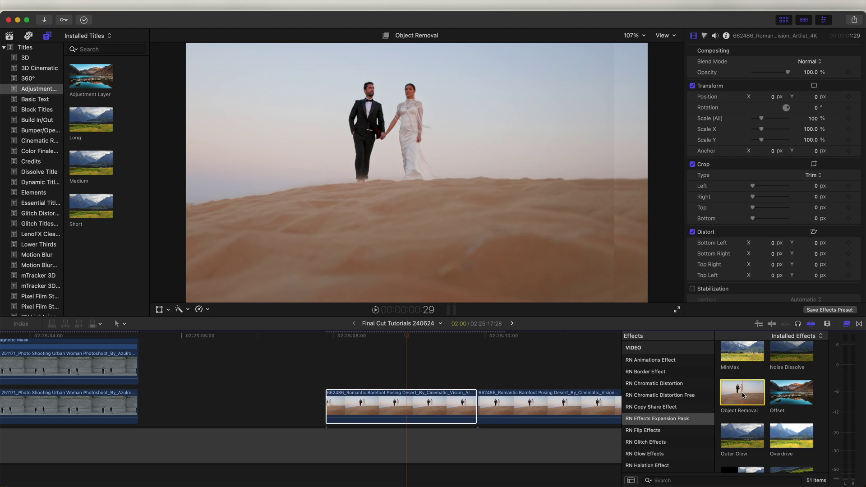
Apply Object Removal to the desert clip, mark the bride with two points, and analyze.
double_click(742, 392)
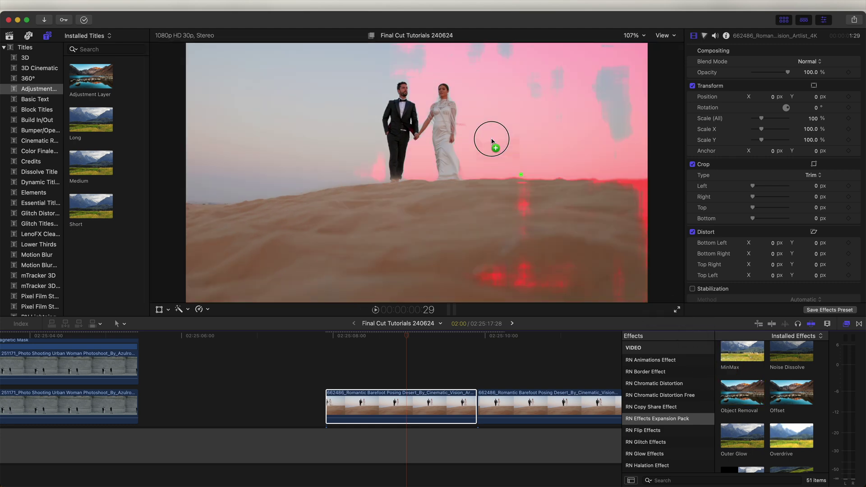
click(445, 119)
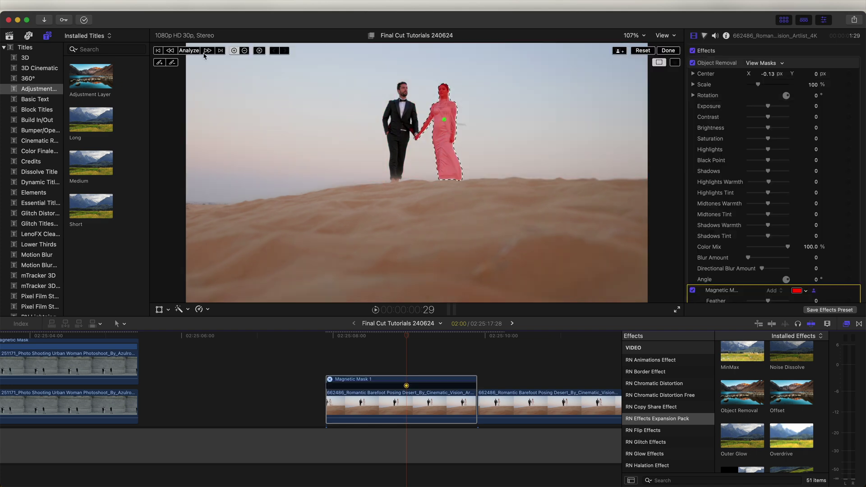
click(442, 144)
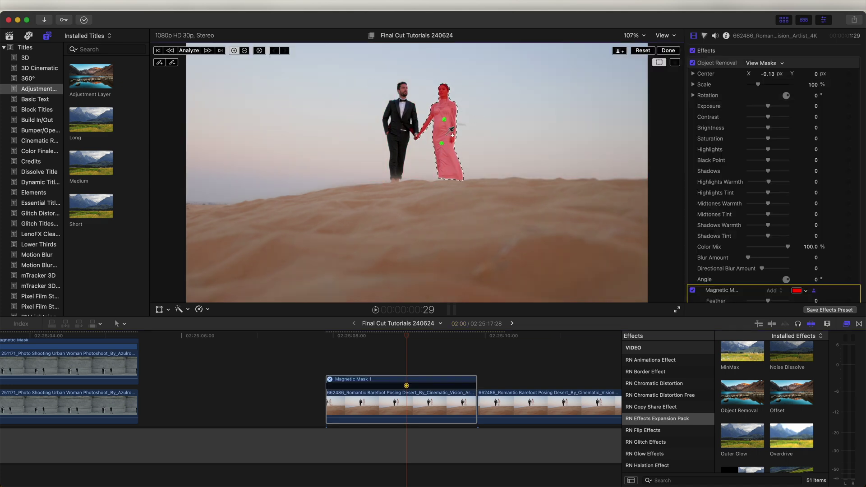
click(195, 51)
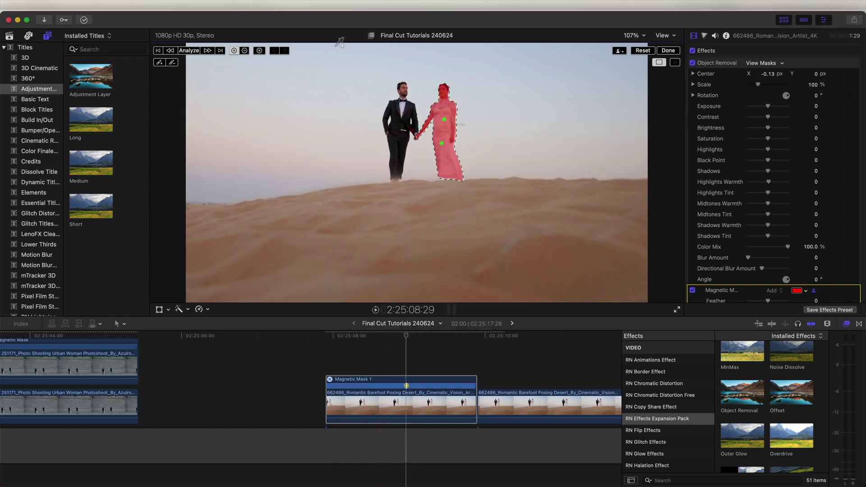
Finish Object Removal to hide the bride and raise the mask feather to 183.0.
click(668, 50)
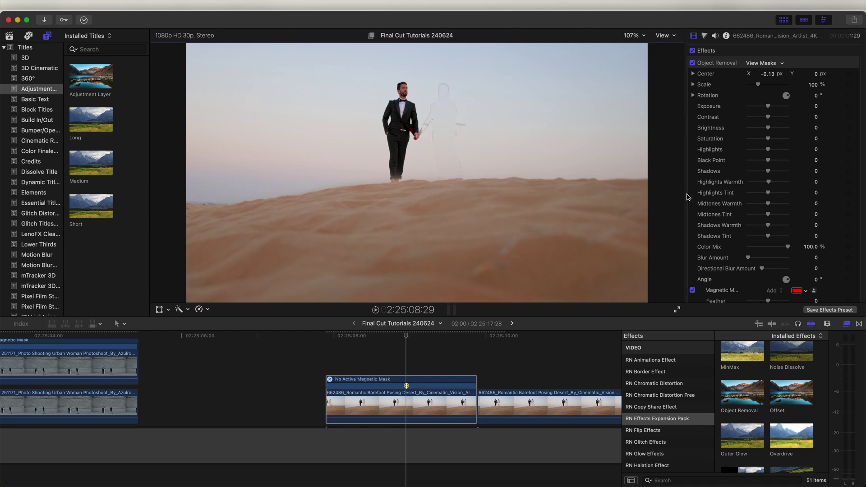
scroll(722, 194, down, 2)
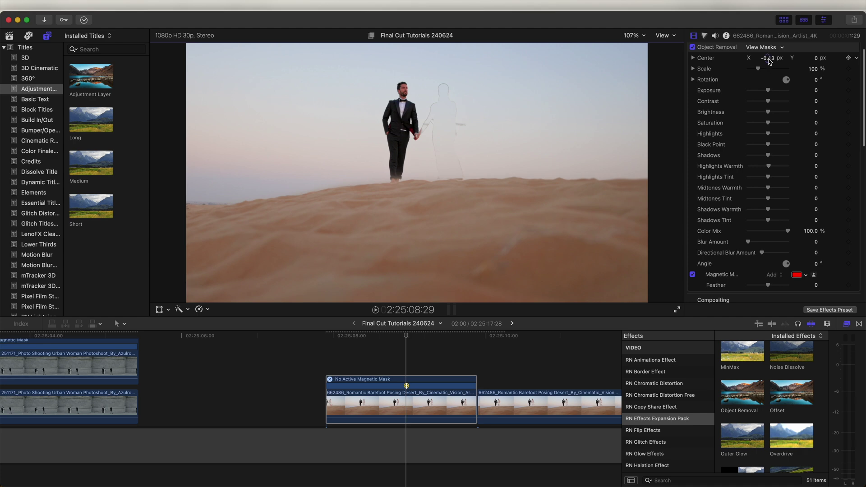
scroll(758, 135, up, 1)
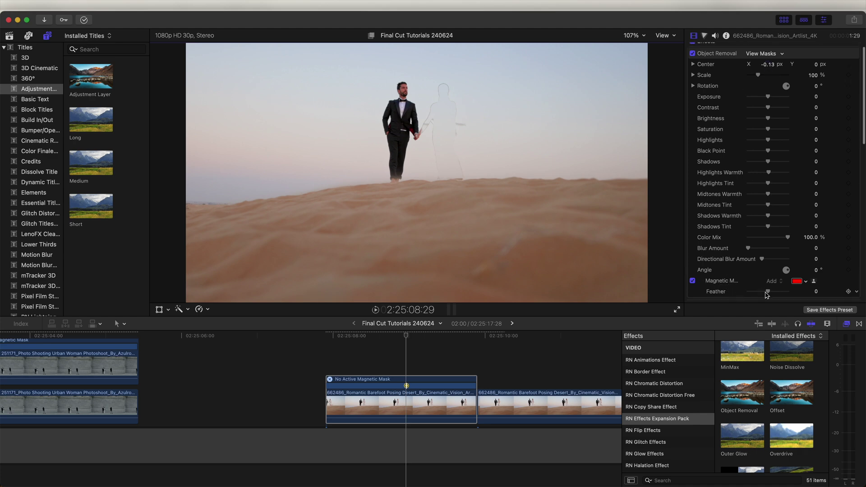
drag(767, 293, 826, 295)
Shift the removal patch left, retone it with Shadows at 62.0, and mark the groom.
scroll(767, 180, up, 2)
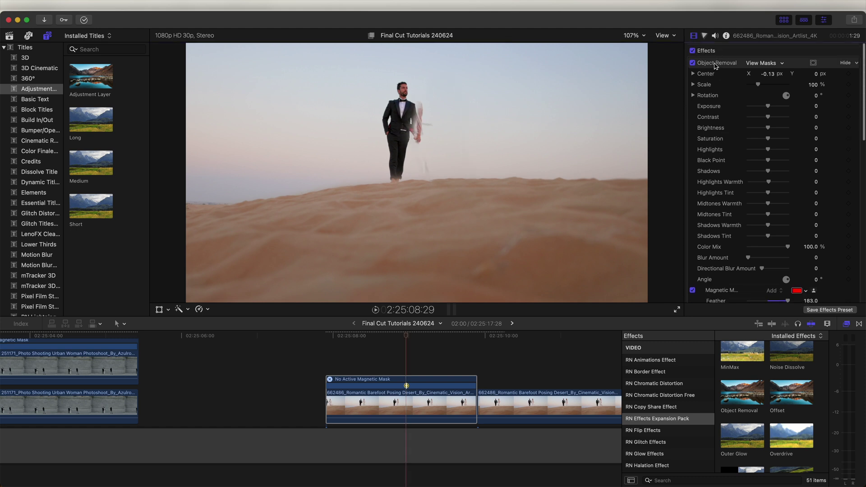
click(712, 68)
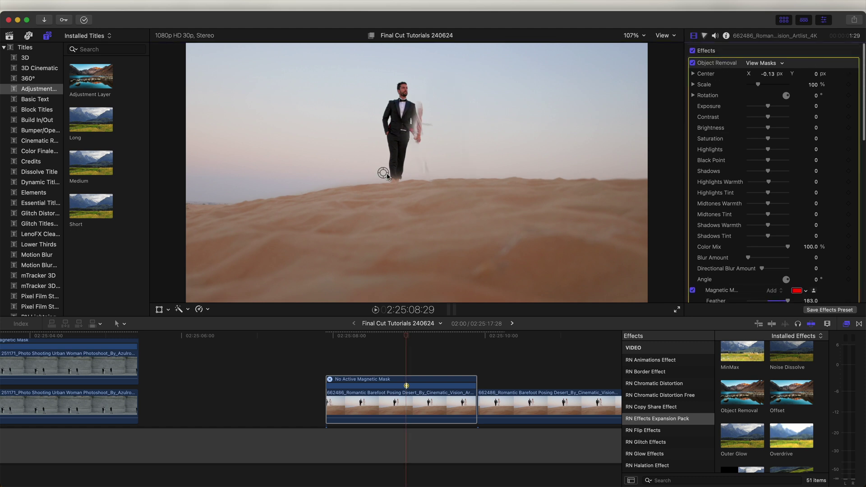
drag(385, 176, 353, 175)
mouse_move(768, 106)
mouse_down()
mouse_move(760, 107)
mouse_move(776, 107)
mouse_move(768, 111)
mouse_up()
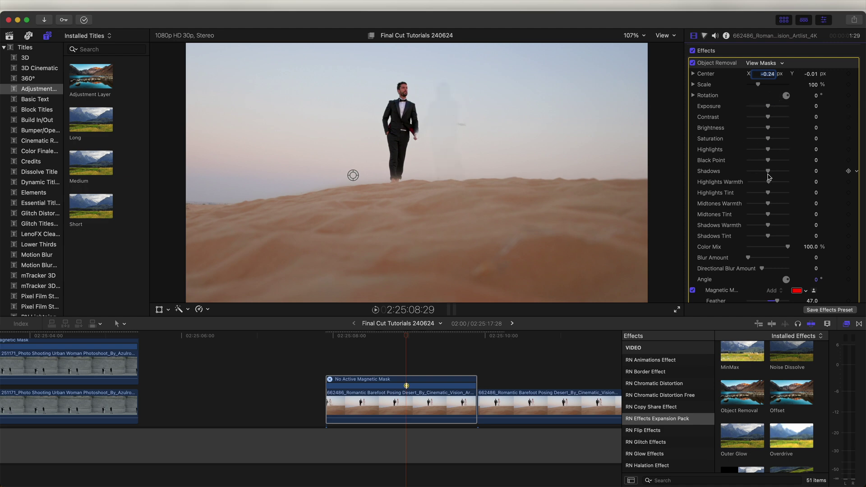
drag(769, 171, 780, 171)
click(402, 117)
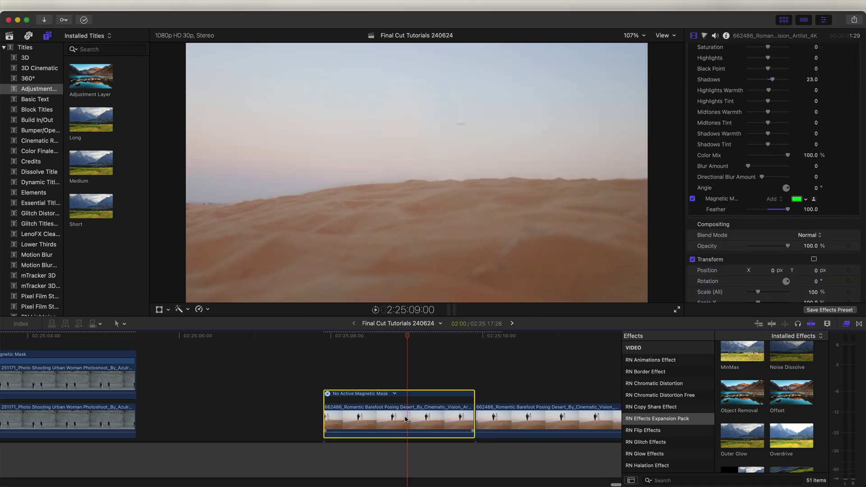
Stack a copy of the desert clip in a connected lane above.
click(407, 411)
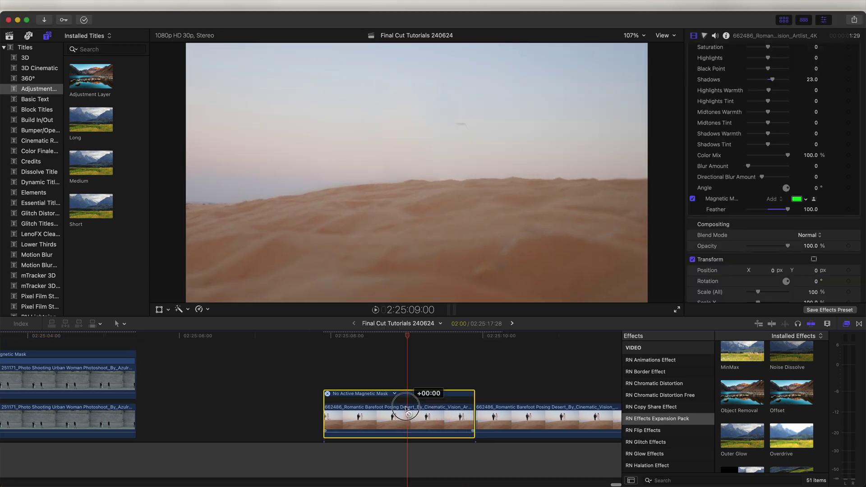
drag(407, 411, 407, 353)
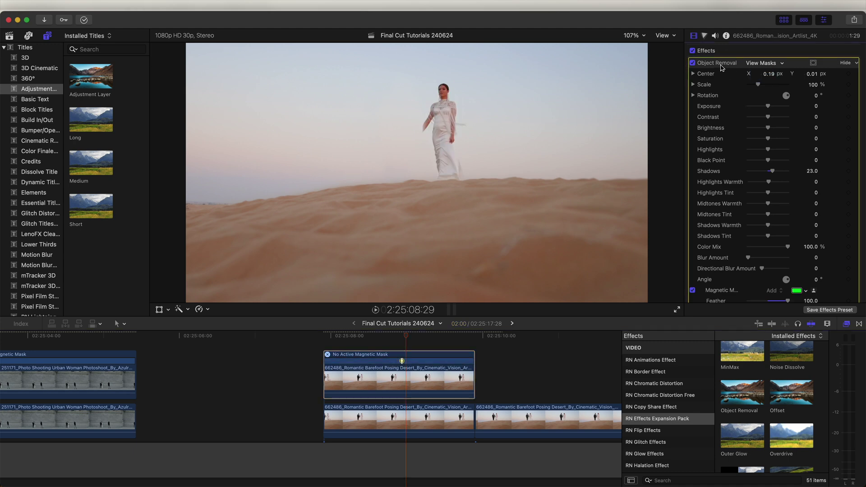
scroll(717, 72, down, 5)
Add a magnetic mask on the groom and bride, track it, and finish.
click(187, 309)
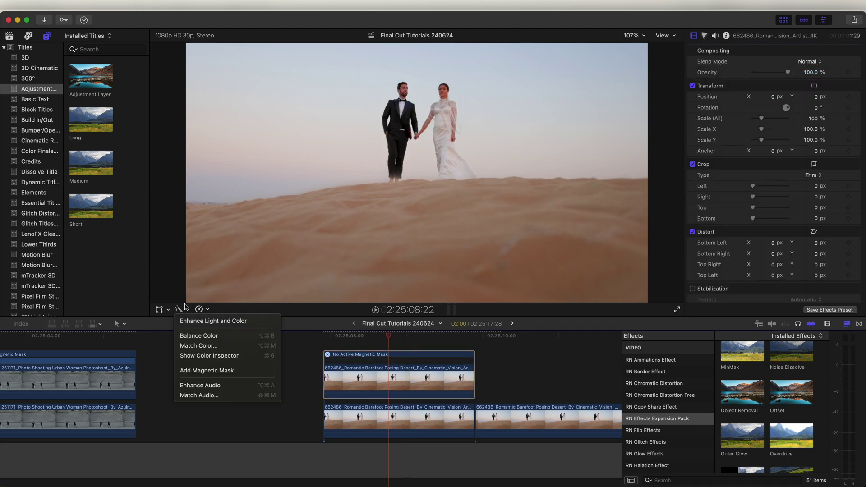
click(212, 373)
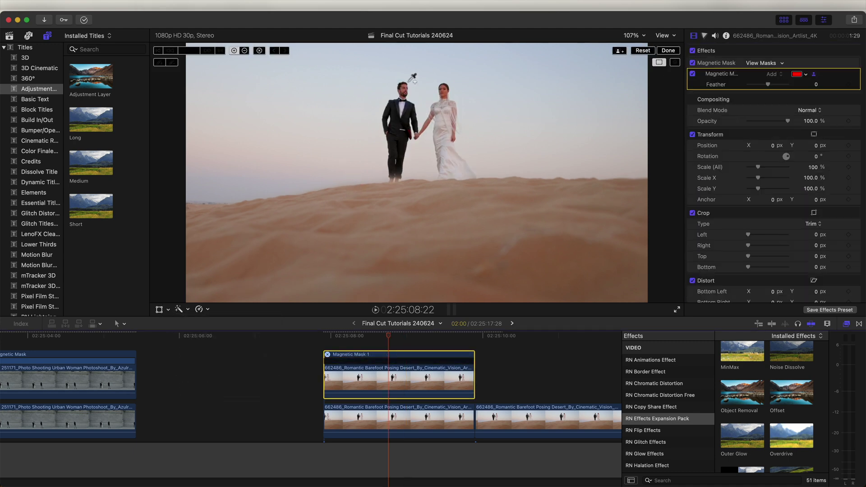
click(403, 105)
click(442, 114)
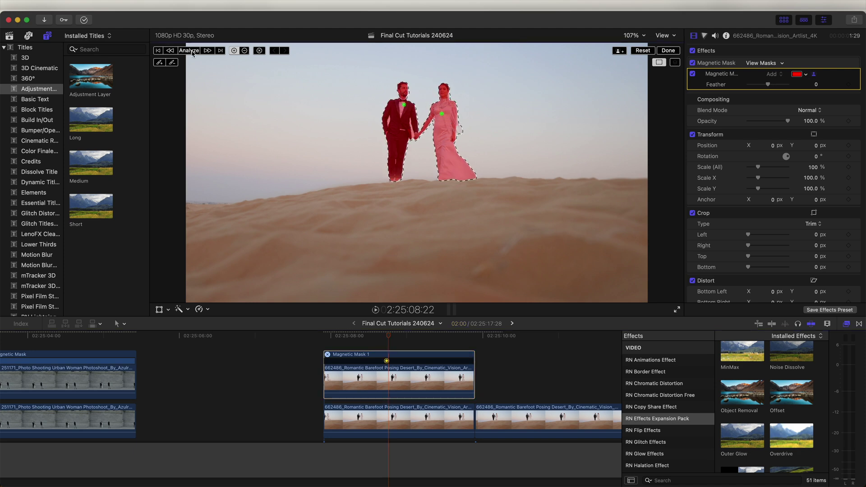
key(Return)
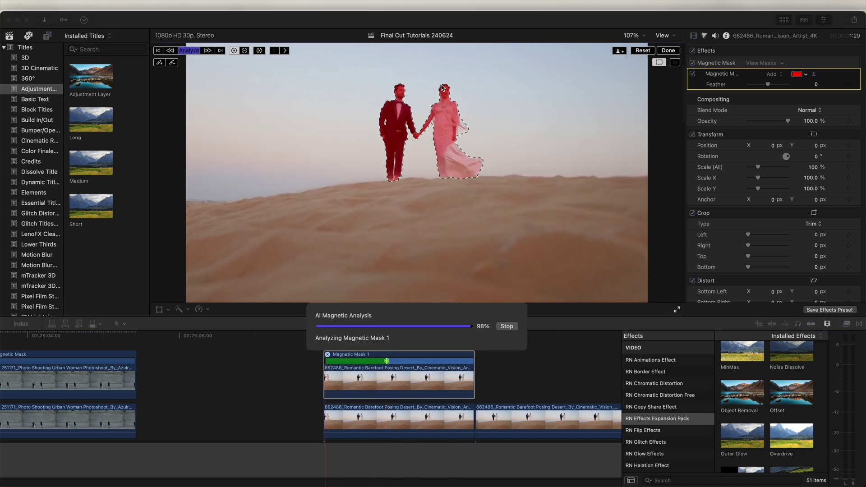
click(669, 50)
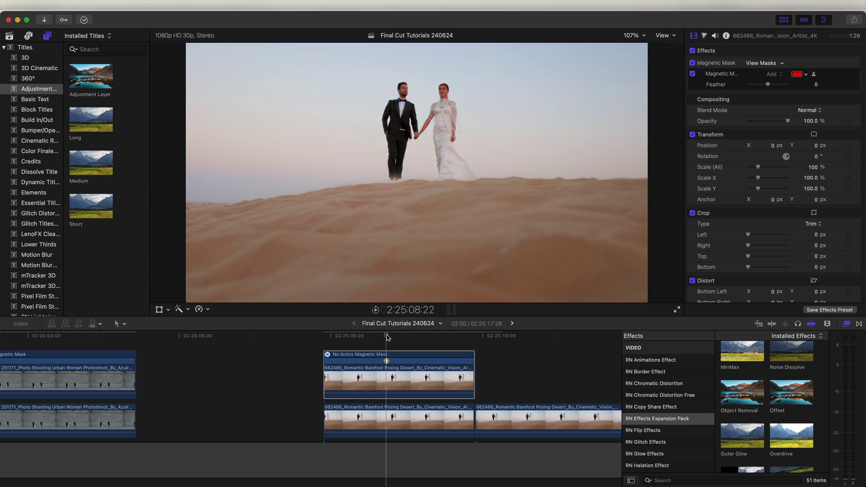
Apply RN Pixel Scan 07 to the masked upper desert couple clip.
drag(388, 338, 373, 338)
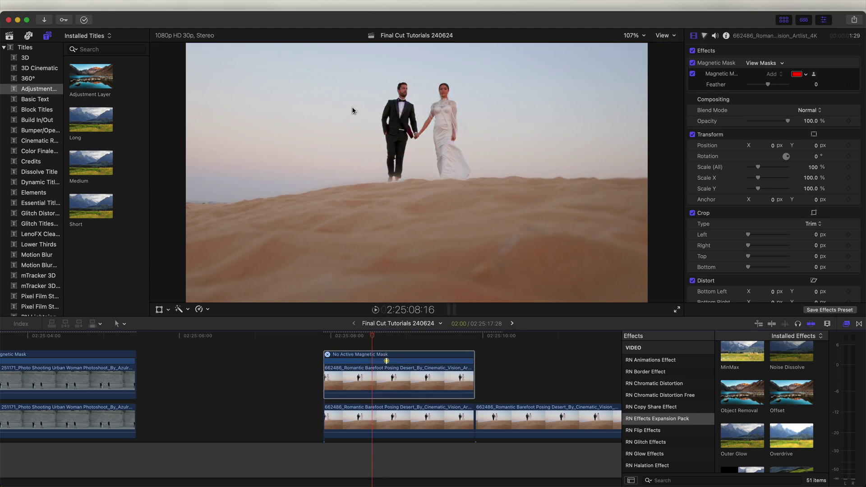
scroll(675, 417, down, 10)
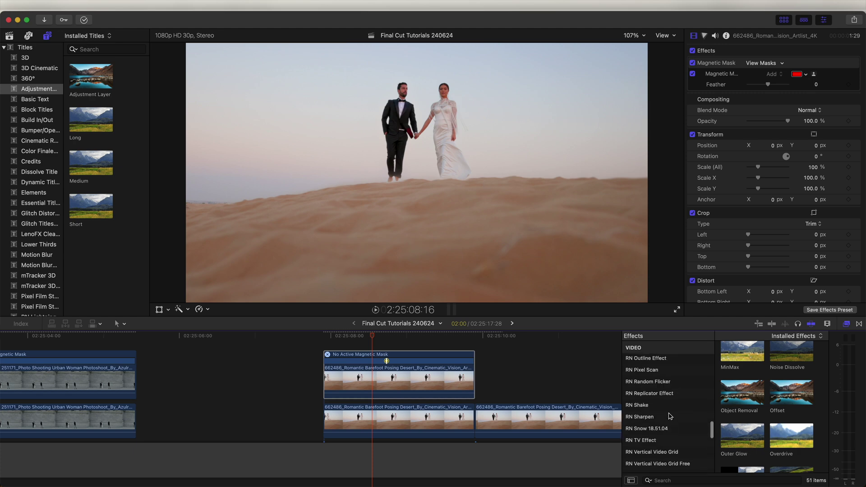
click(655, 388)
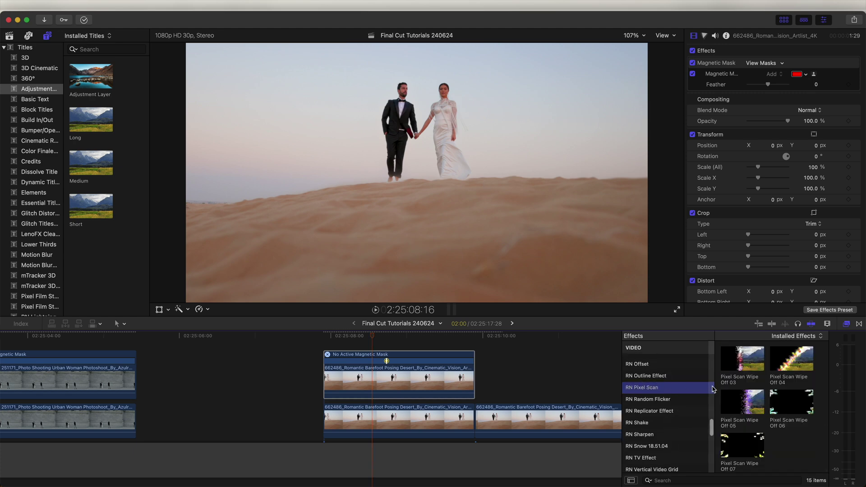
scroll(748, 439, down, 3)
drag(747, 438, 382, 381)
key(Up)
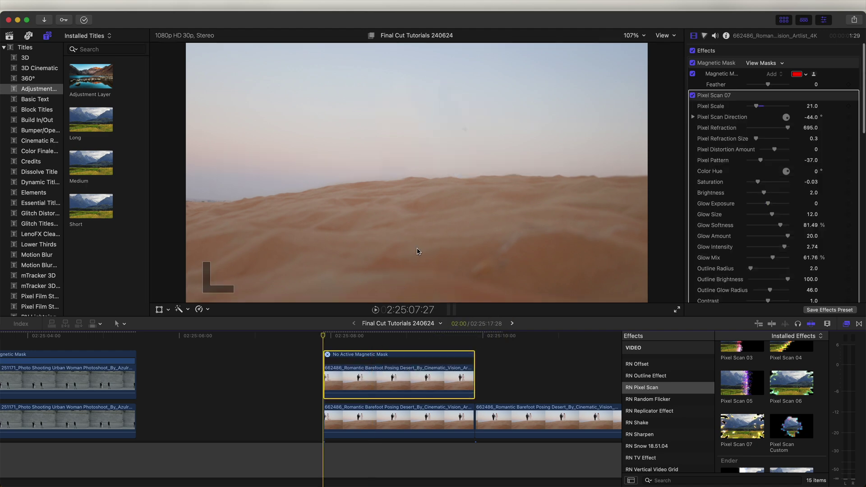
key(space)
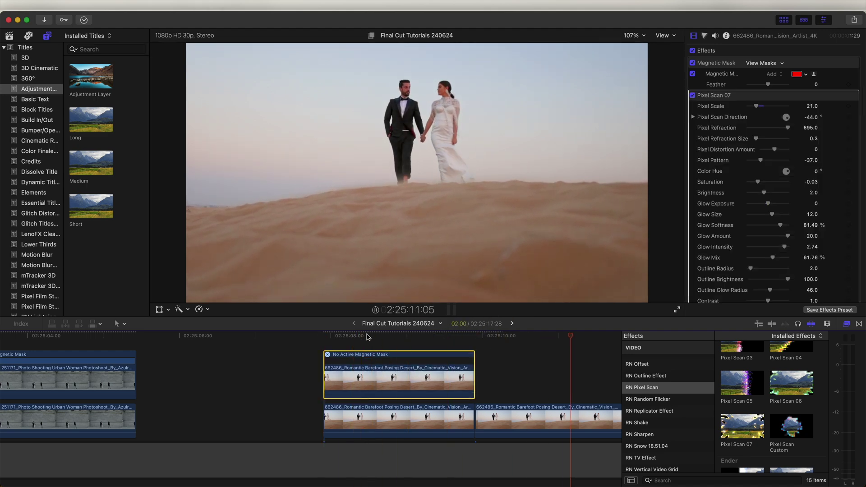
key(space)
key(Up)
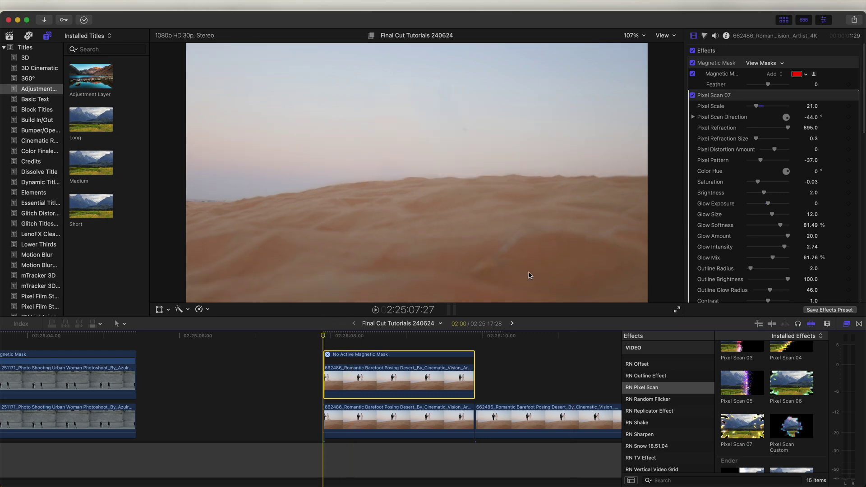
key(space)
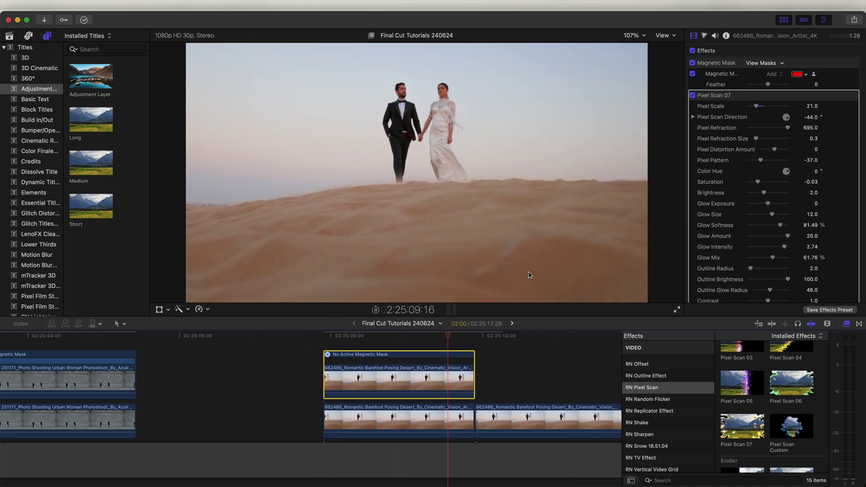
drag(331, 336, 361, 339)
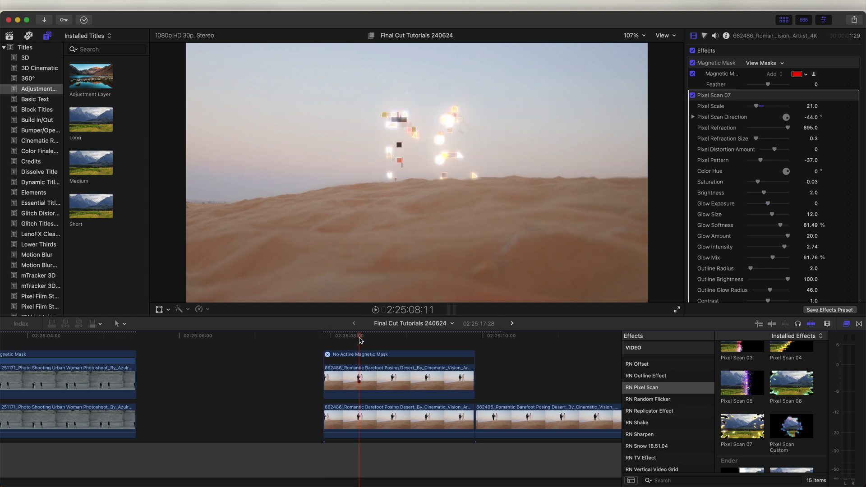